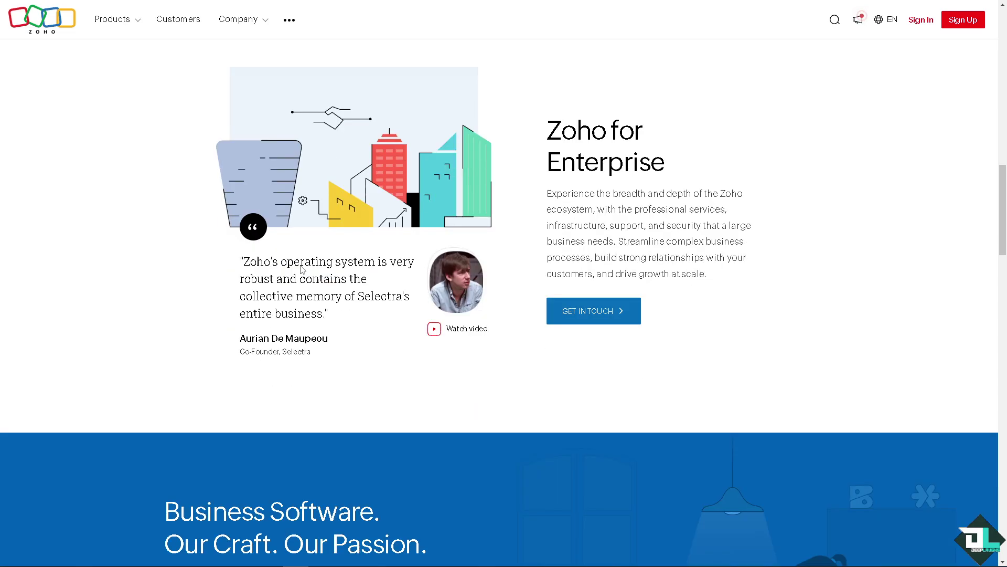
scroll(301, 270, down, 2)
scroll(302, 268, down, 2)
scroll(302, 267, down, 1)
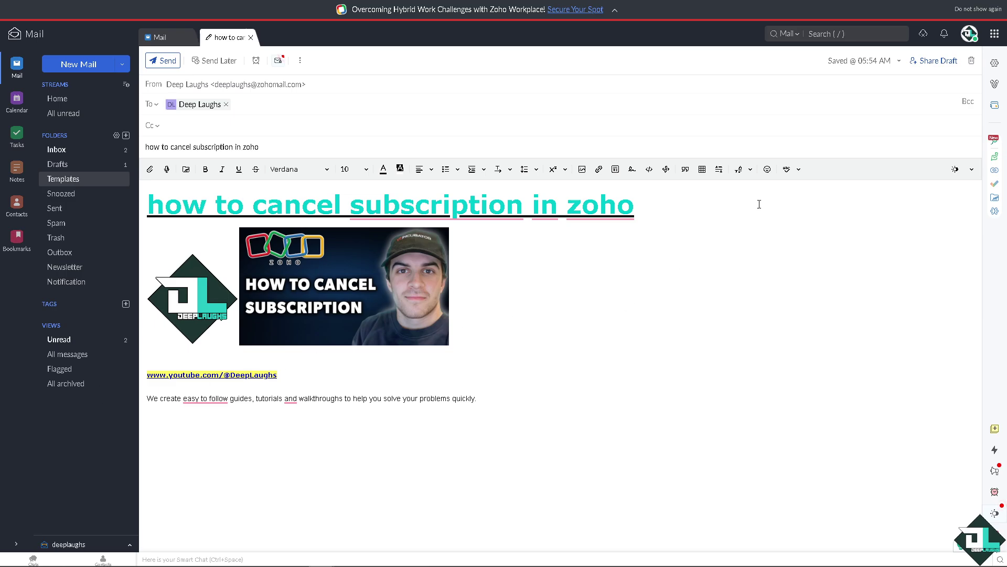
Step: View the Zoho Mail account profile panel, then dismiss it back to the draft
click(969, 33)
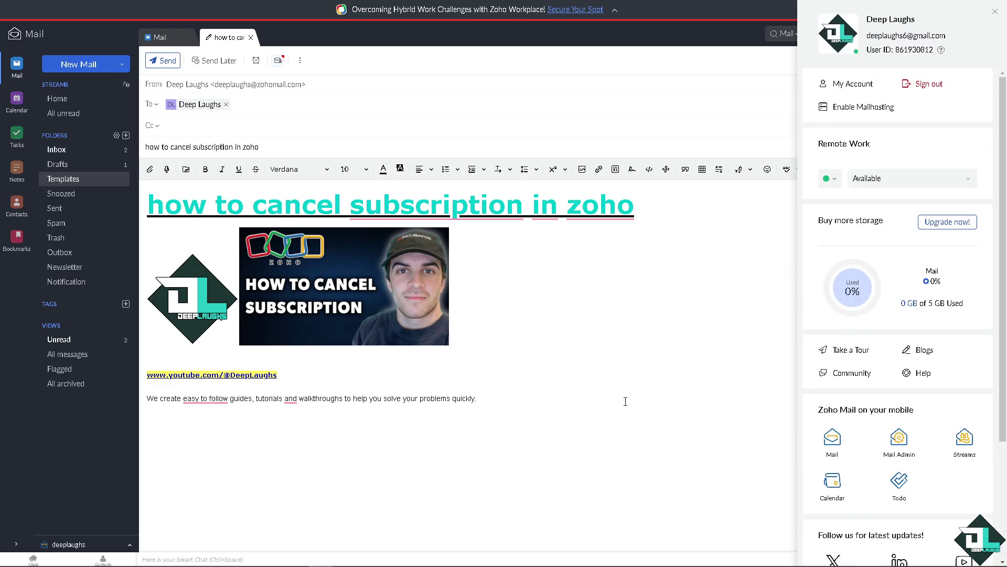
click(635, 419)
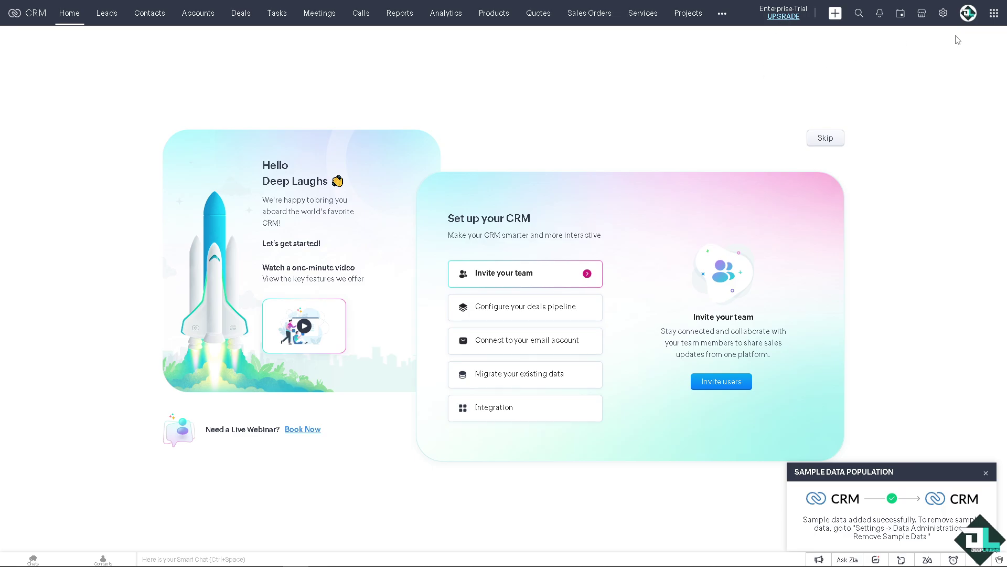
Step: Show the CRM profile side panel with the trial subscription details
click(968, 13)
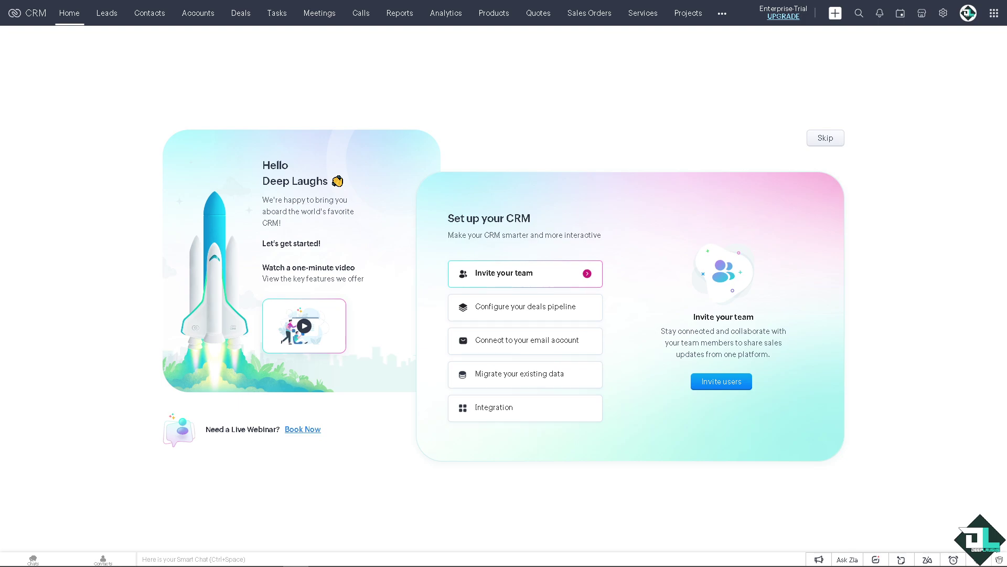
Step: Try live chat from the profile panel and acknowledge the weekend-closed notice
click(968, 12)
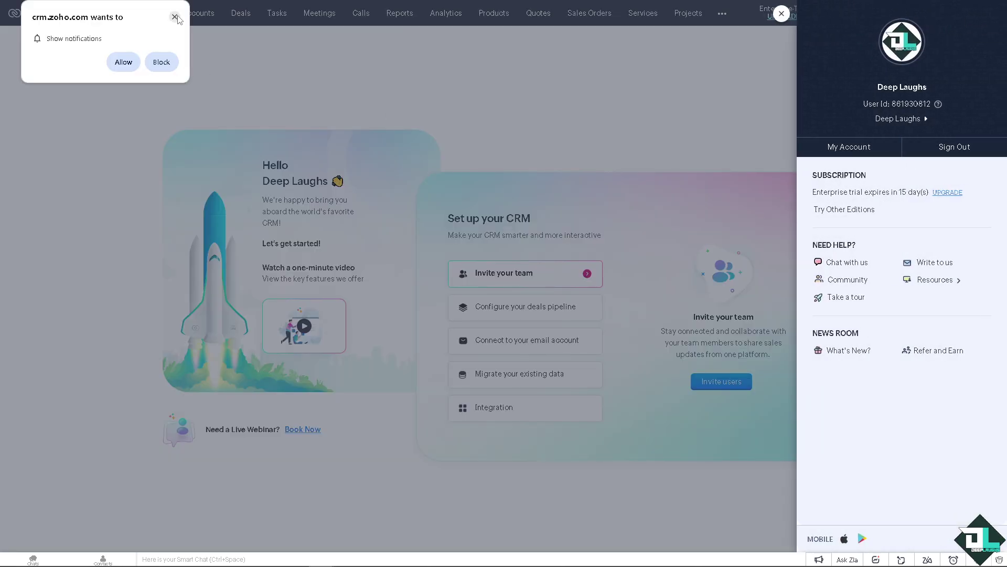
click(174, 17)
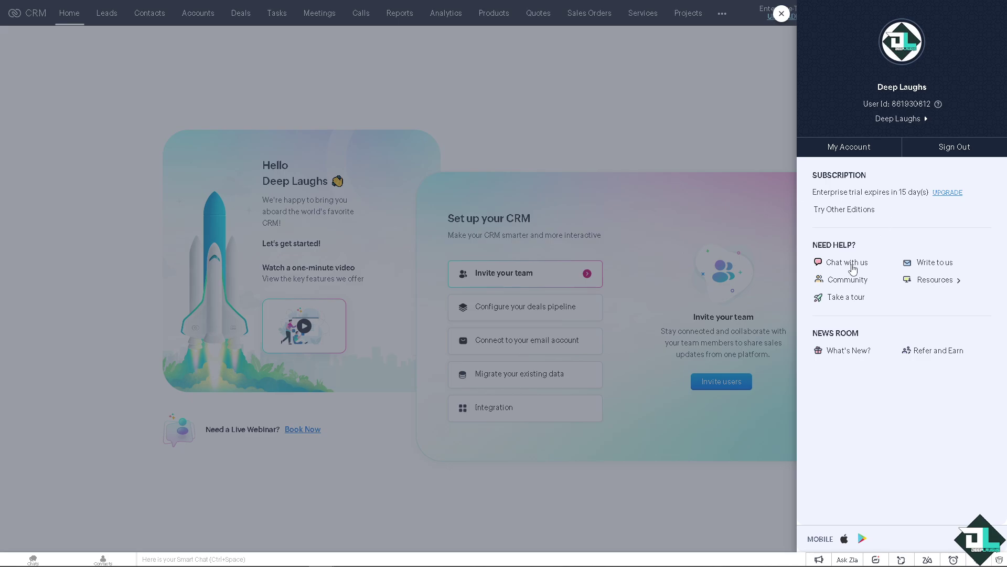
click(858, 269)
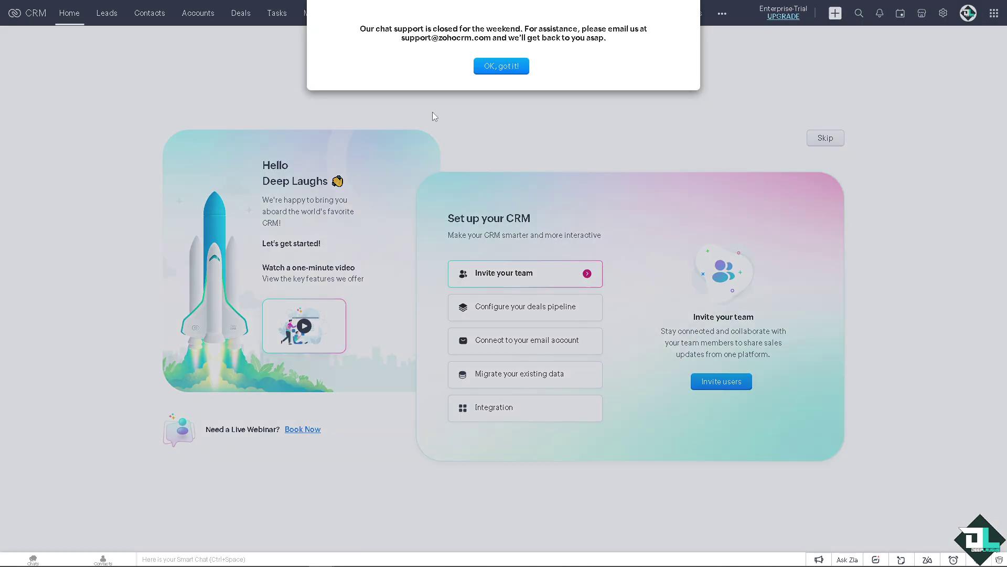
click(511, 66)
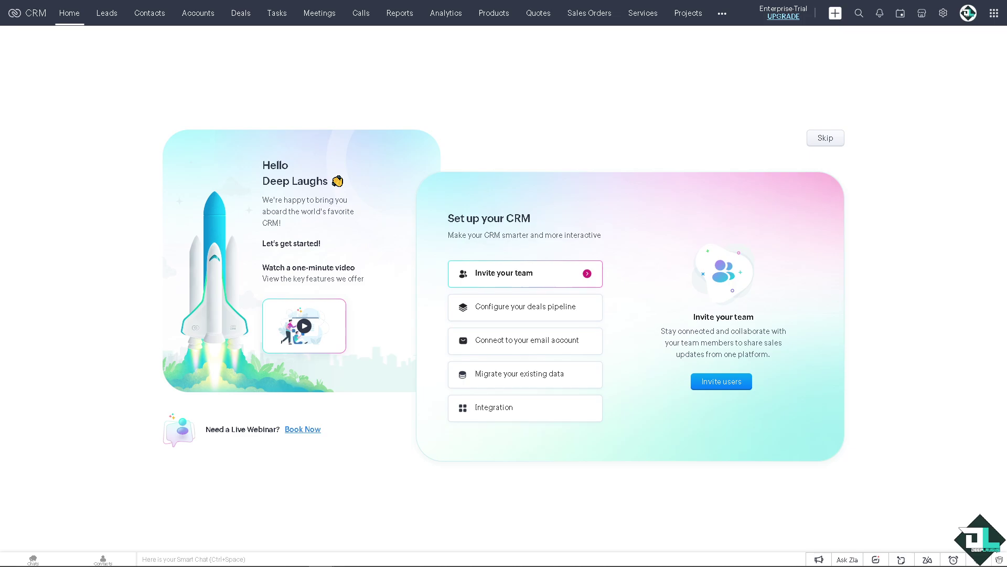
click(969, 13)
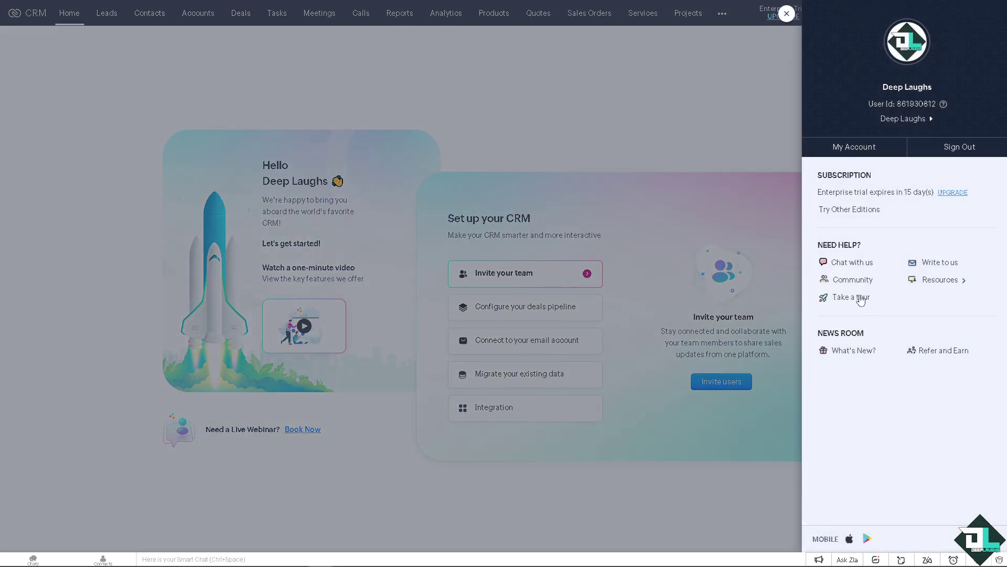
click(859, 264)
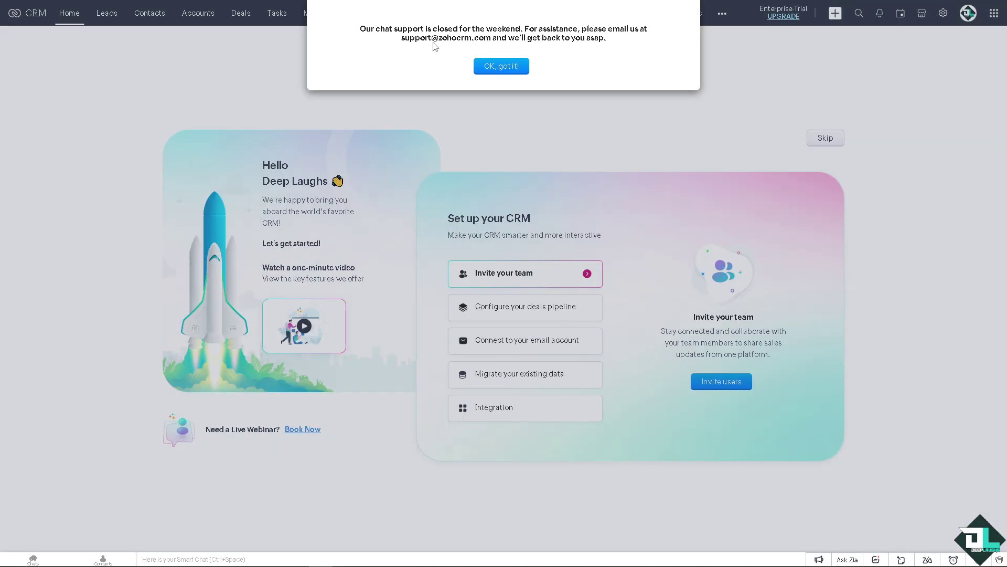
mouse_move(400, 45)
mouse_down()
mouse_move(456, 38)
mouse_move(403, 44)
mouse_up()
click(477, 35)
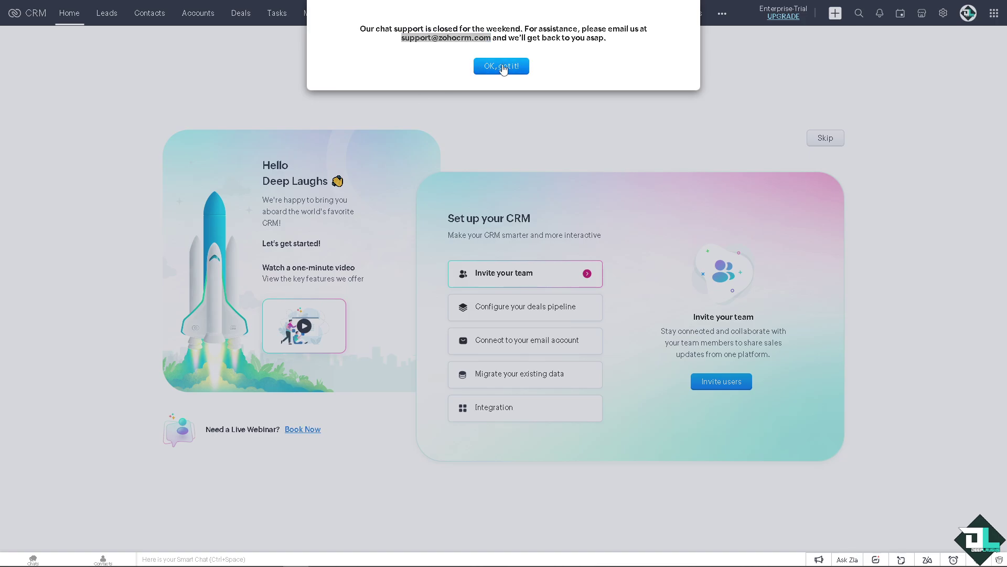
click(501, 67)
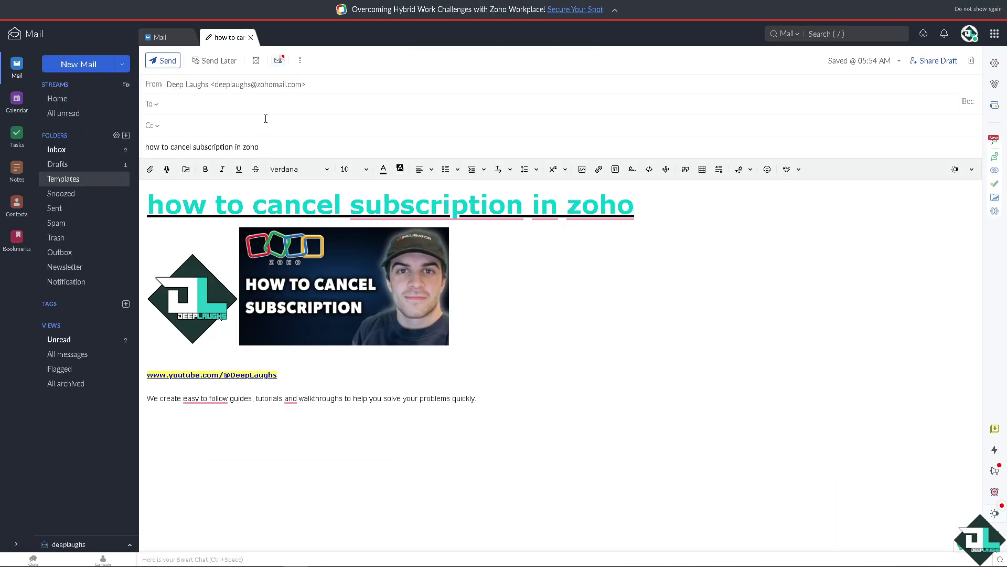
click(269, 104)
key(ctrl+v)
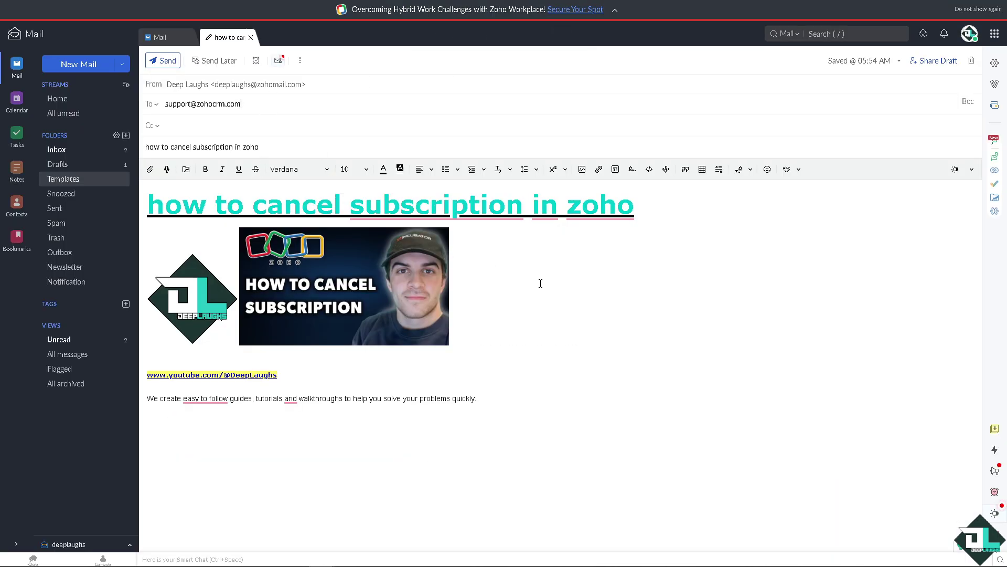